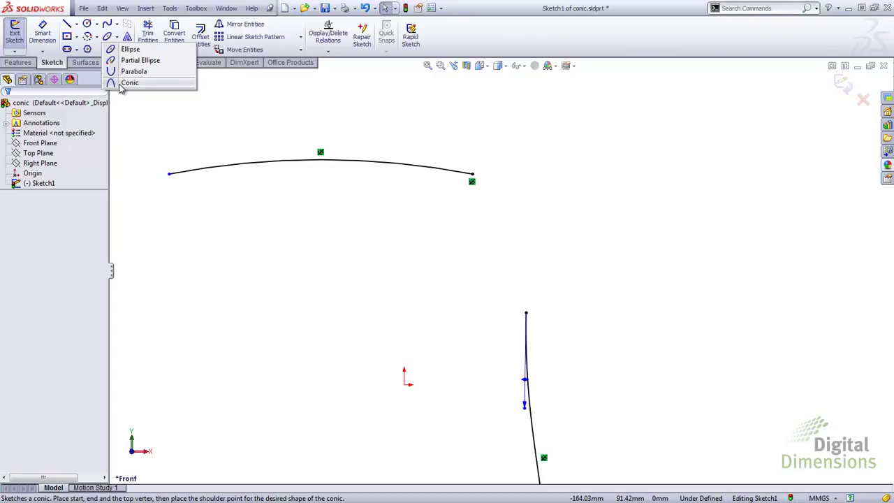
Sketch a conic from the top arc's end point to the side curve's upper end point, tangent to both, with rho about 0.71.
{"action": "left_click", "coordinate": [129, 83]}
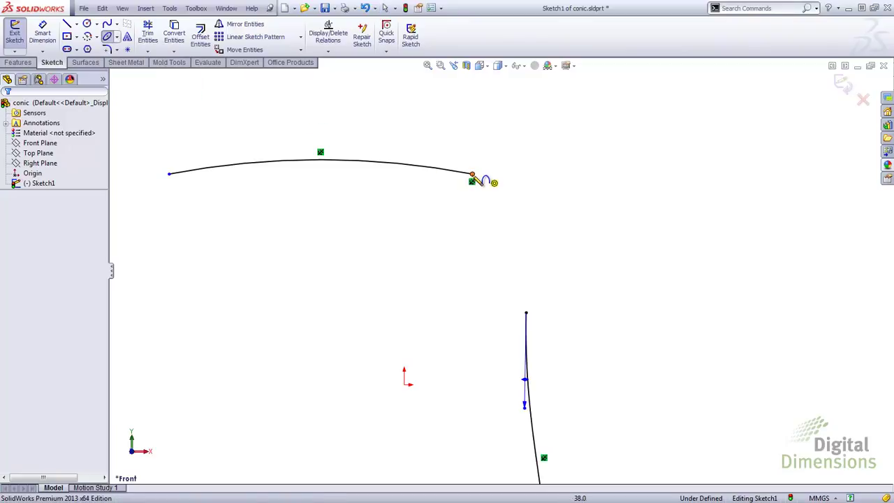
{"action": "left_click", "coordinate": [473, 174]}
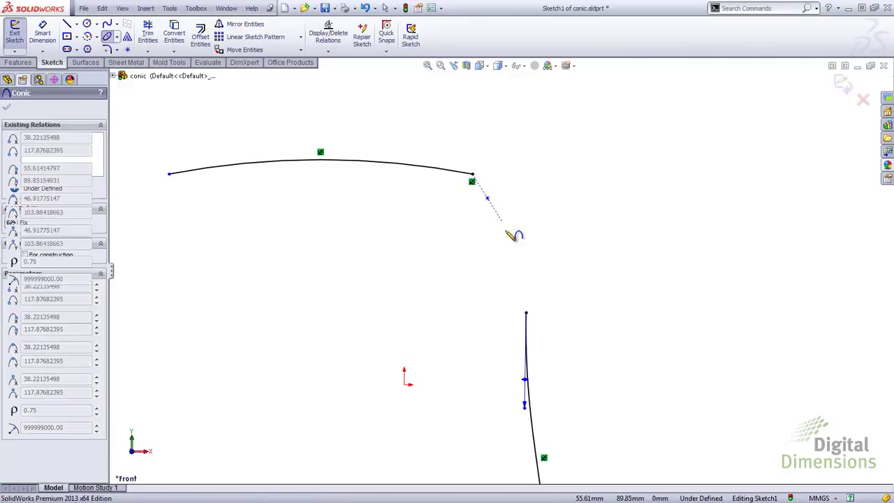
{"action": "left_click", "coordinate": [526, 313]}
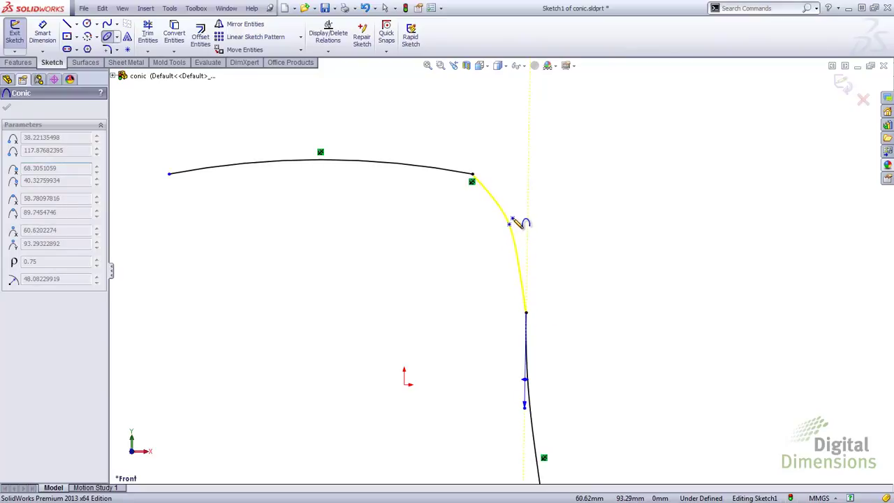
{"action": "left_click", "coordinate": [527, 191]}
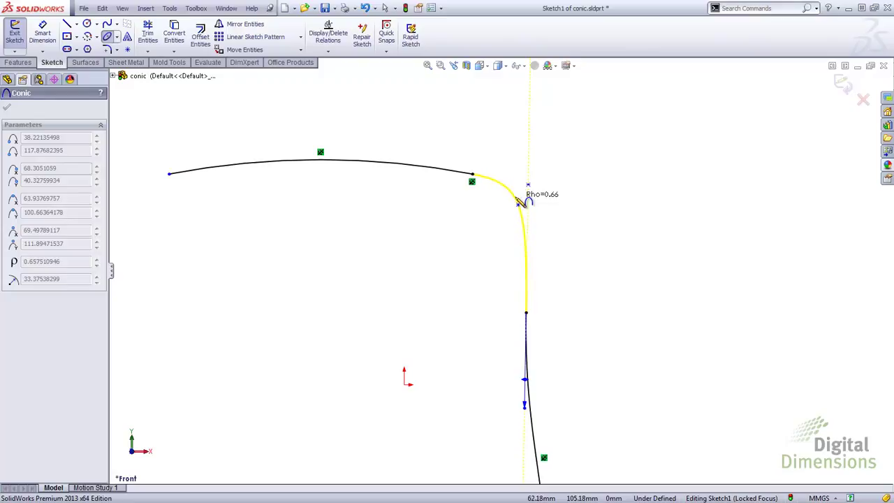
{"action": "left_click", "coordinate": [523, 202]}
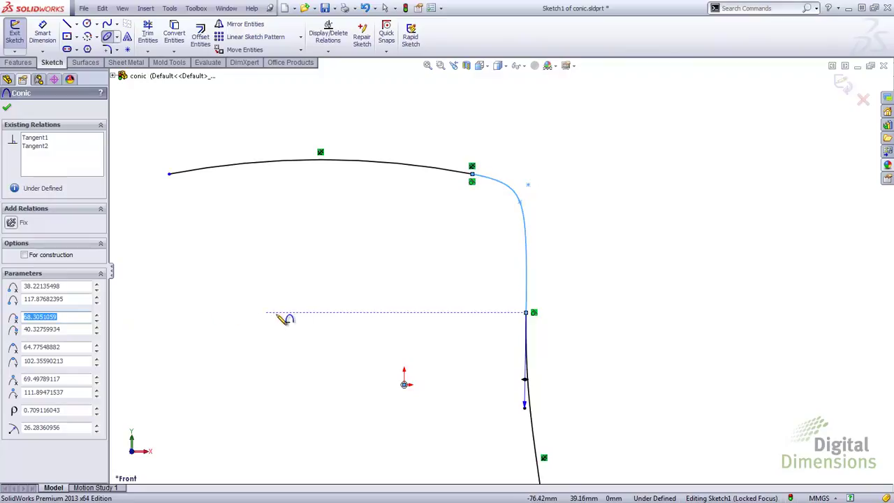
Dimension the conic's rho value and set it to 0.75.
{"action": "right_click_drag", "start_coordinate": [292, 318], "coordinate": [279, 274]}
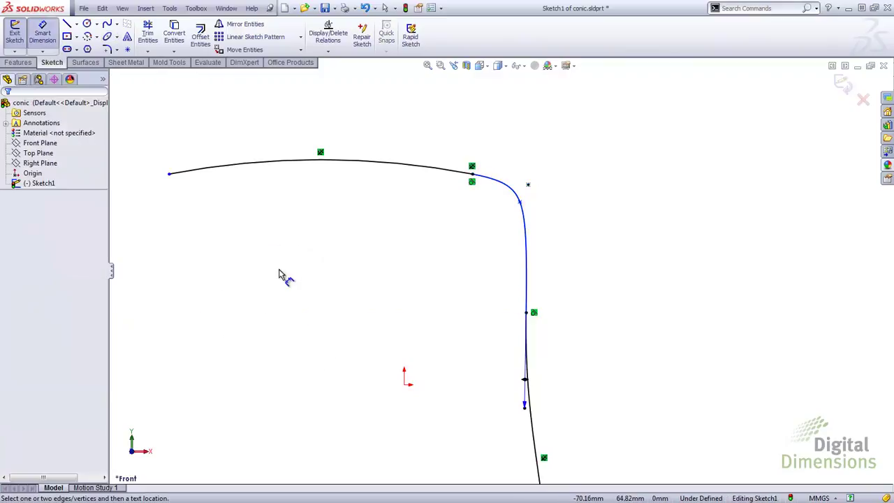
{"action": "left_click", "coordinate": [520, 197]}
{"action": "left_click", "coordinate": [609, 165]}
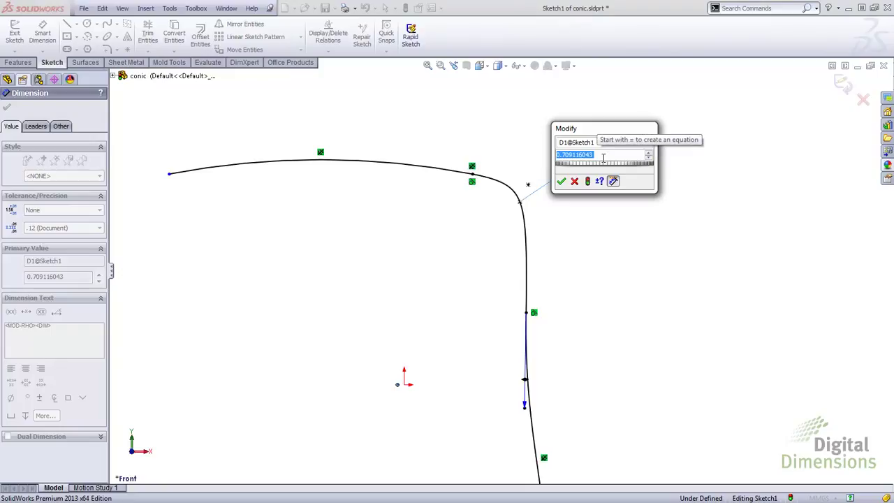
{"action": "type", "text": "0.75"}
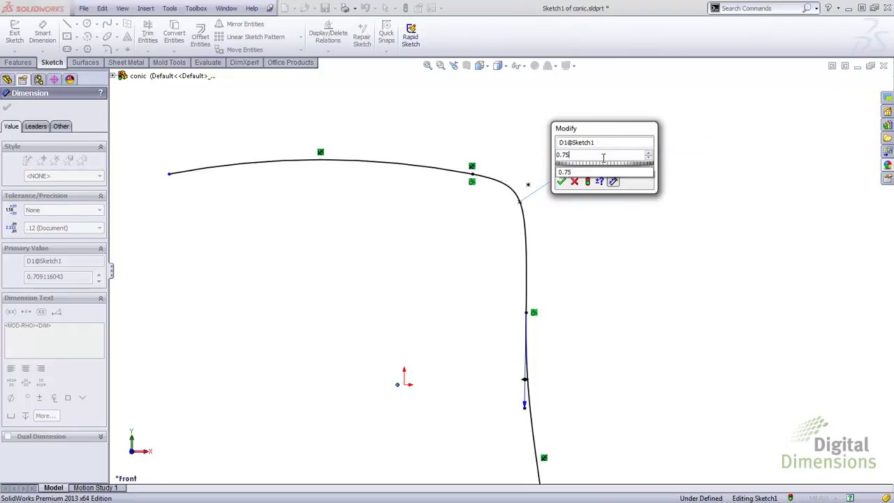
{"action": "key", "text": "Return"}
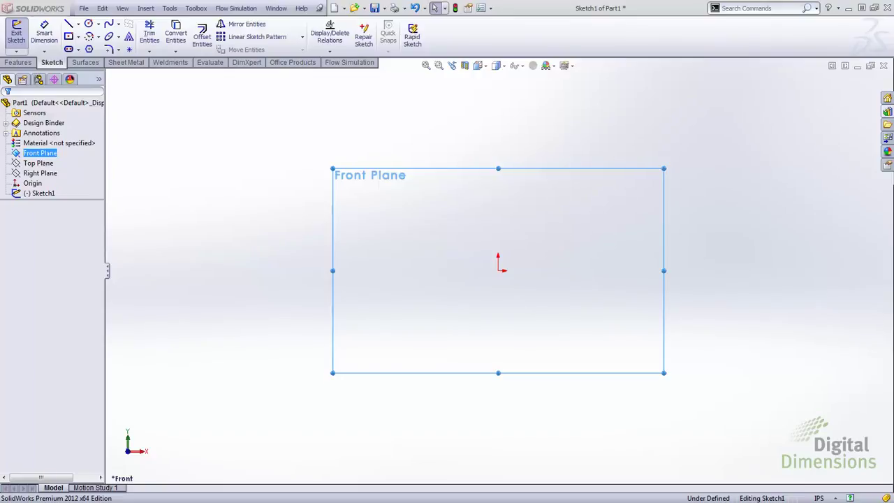
Review the sketch system options for on-screen numeric input on entity creation.
{"action": "left_click", "coordinate": [482, 8]}
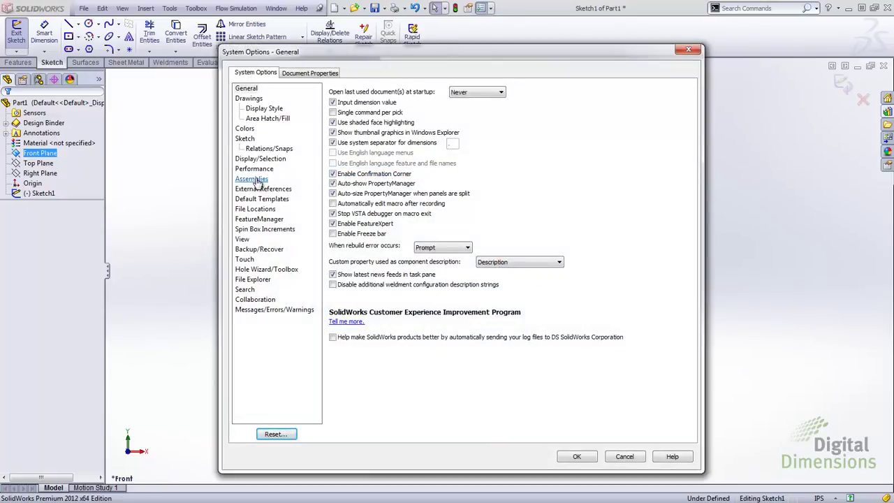
{"action": "left_click", "coordinate": [246, 139]}
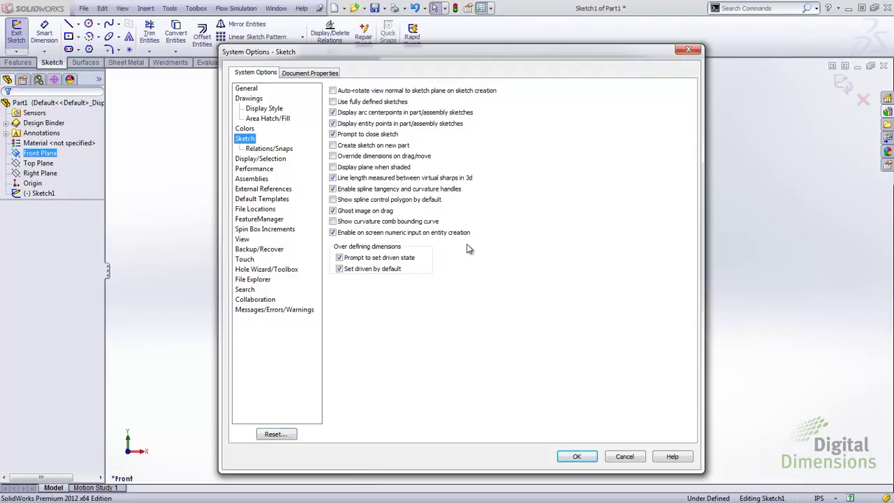
{"action": "left_click", "coordinate": [577, 457]}
Sketch a dimensioned center rectangle at the origin, 3 in high and 6 in wide.
{"action": "left_click", "coordinate": [70, 39]}
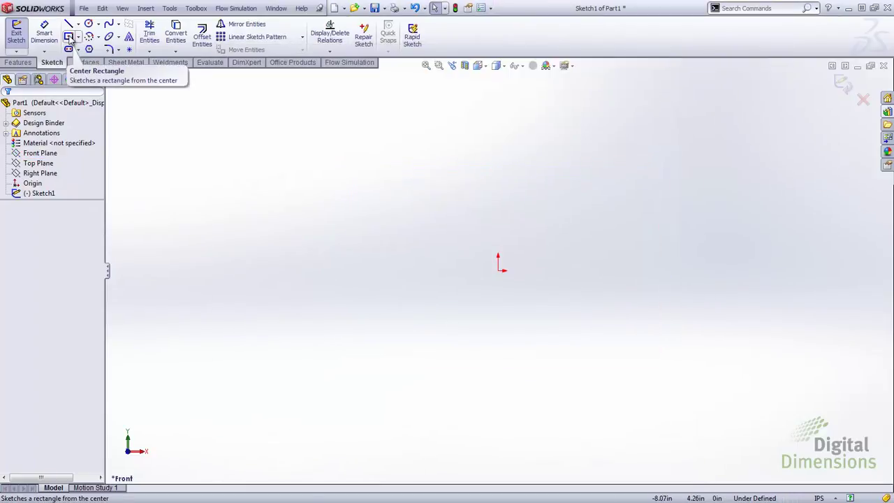
{"action": "left_click", "coordinate": [70, 38]}
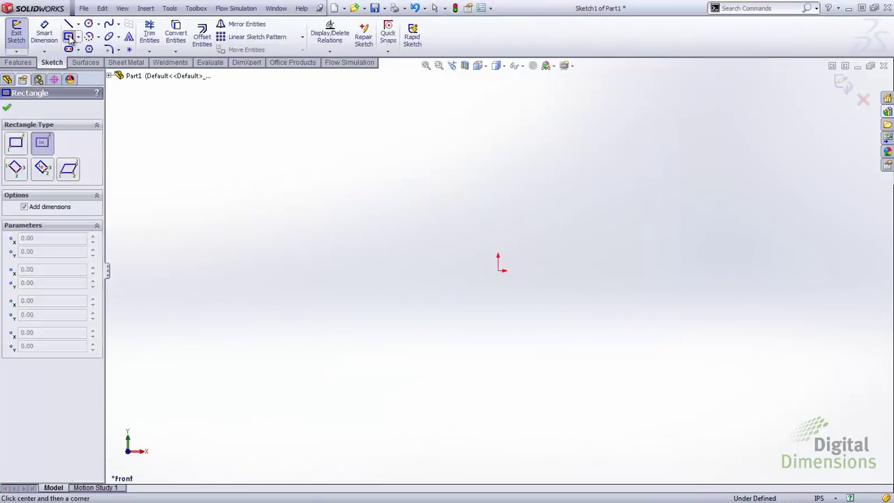
{"action": "left_click", "coordinate": [498, 271]}
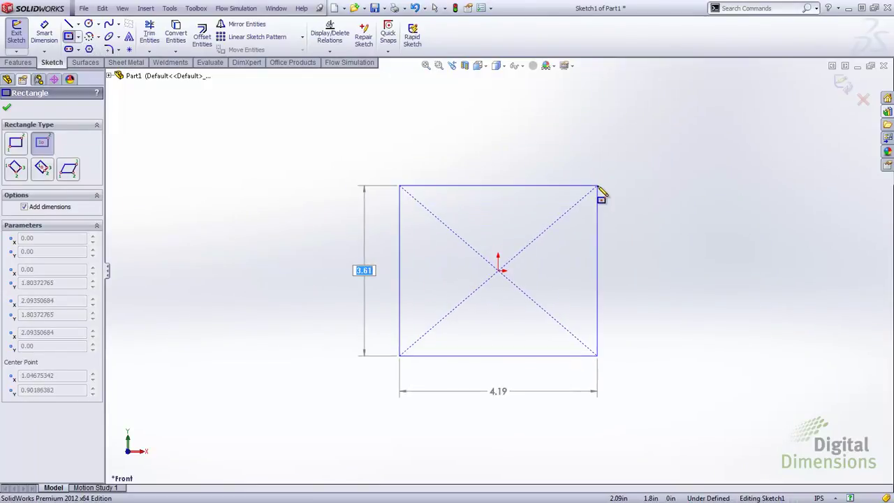
{"action": "type", "text": "3"}
{"action": "key", "text": "Tab"}
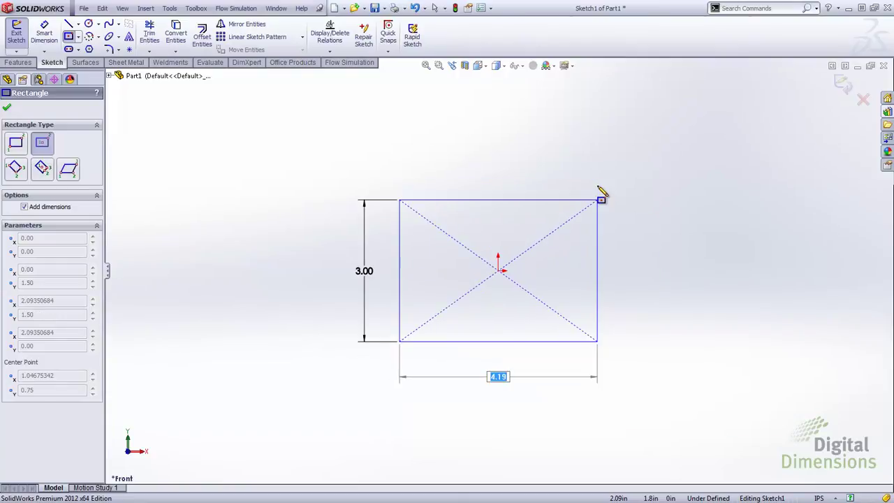
{"action": "type", "text": "6"}
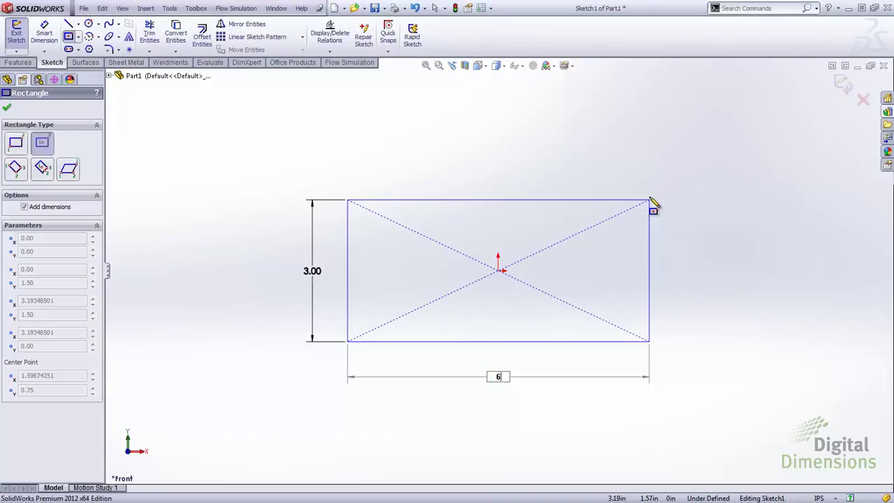
{"action": "key", "text": "Return"}
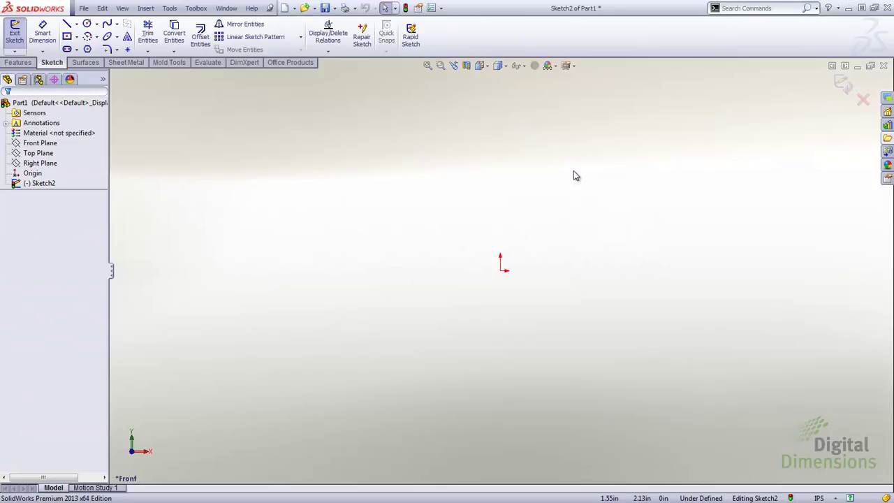
Review the sketch system options for creating a dimension only when a value is entered.
{"action": "left_click", "coordinate": [432, 8]}
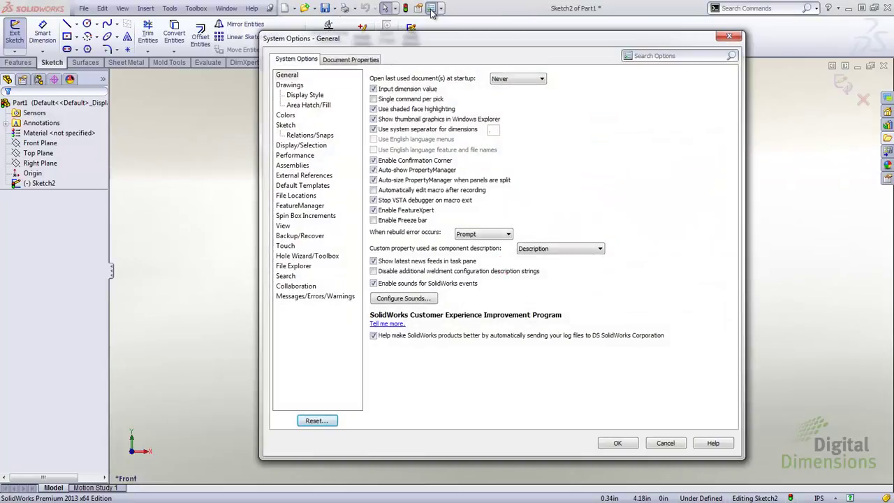
{"action": "left_click", "coordinate": [288, 126]}
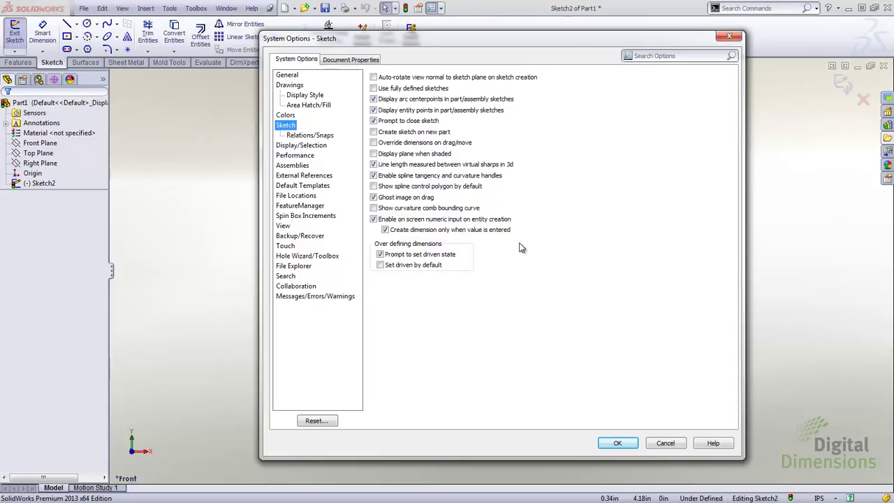
{"action": "left_click", "coordinate": [622, 444]}
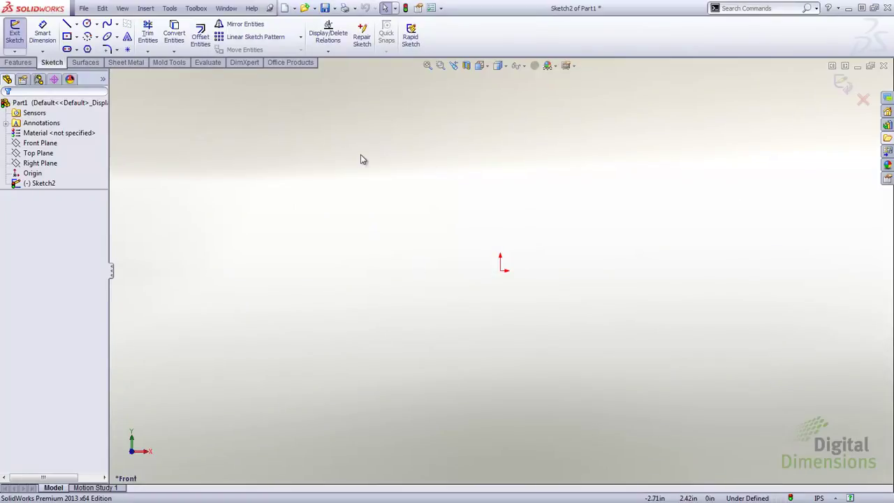
Sketch a center rectangle at the origin with a 3 in height dimension and an undimensioned width of about 4.81 in.
{"action": "left_click", "coordinate": [67, 36]}
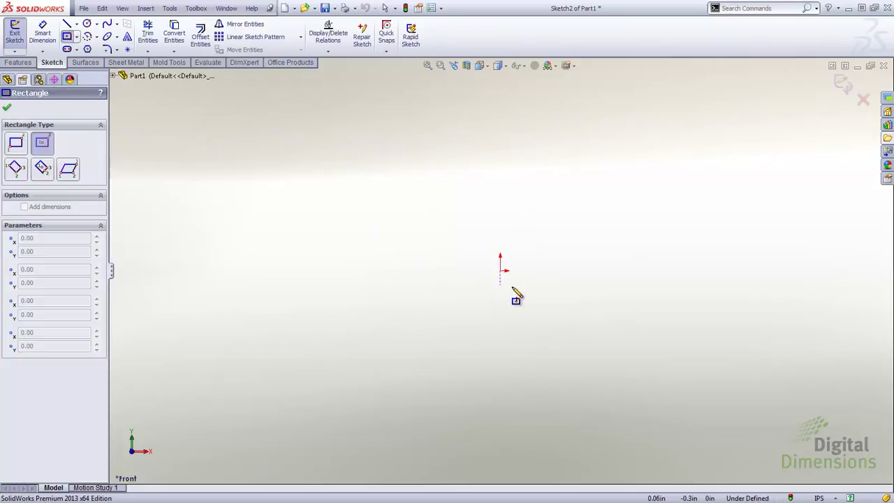
{"action": "left_click", "coordinate": [500, 271]}
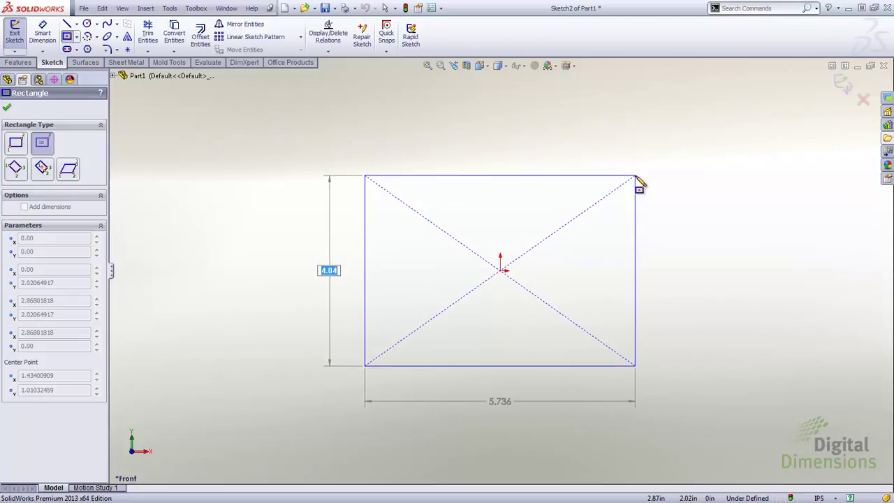
{"action": "type", "text": "3"}
{"action": "key", "text": "Tab"}
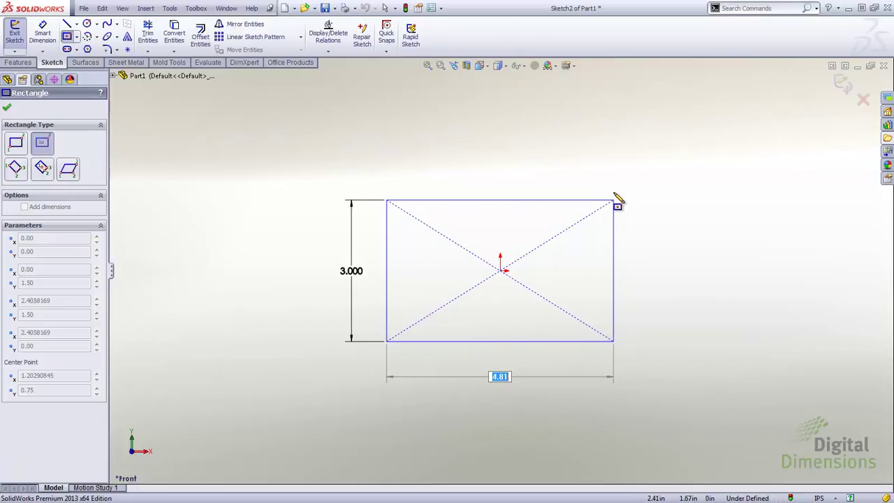
{"action": "left_click", "coordinate": [615, 202]}
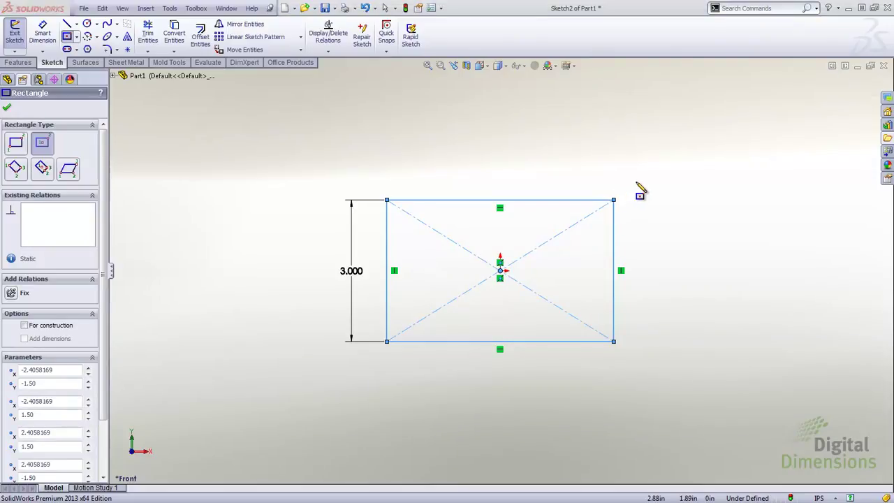
Bring up the Yoke Half part and display its feature tree in flat tree view.
{"action": "left_click", "coordinate": [858, 67]}
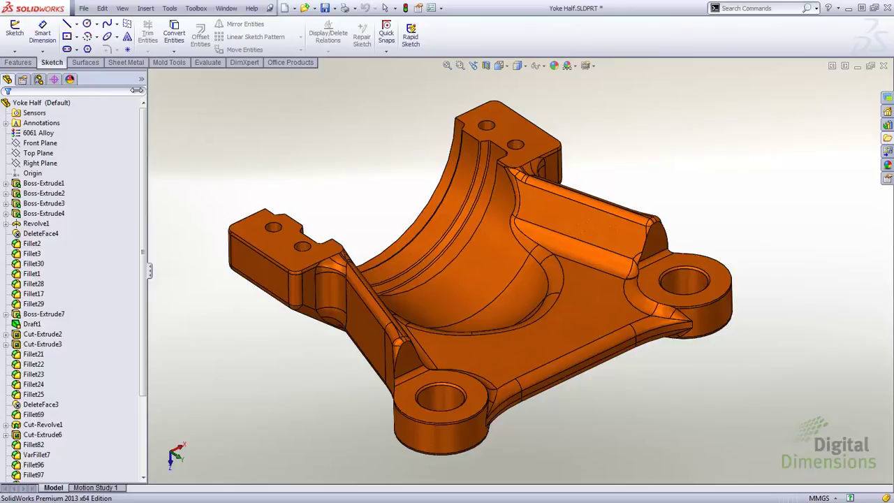
{"action": "right_click", "coordinate": [27, 105]}
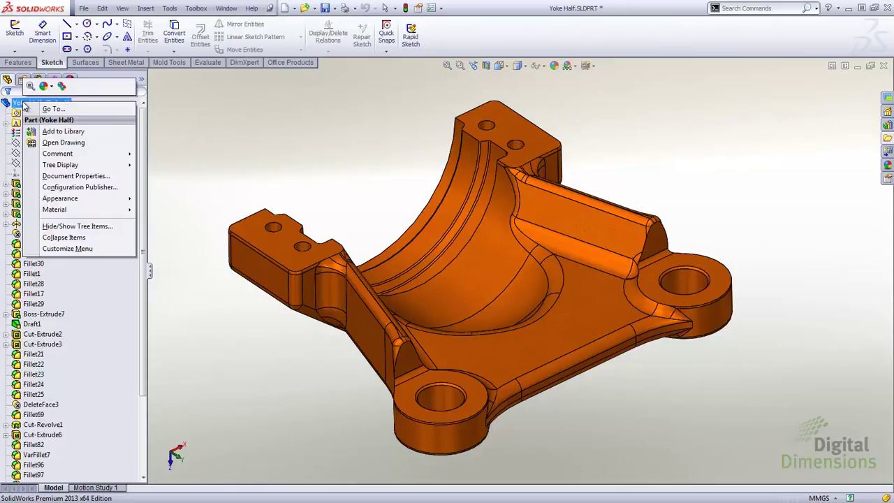
{"action": "mouse_move", "coordinate": [67, 166]}
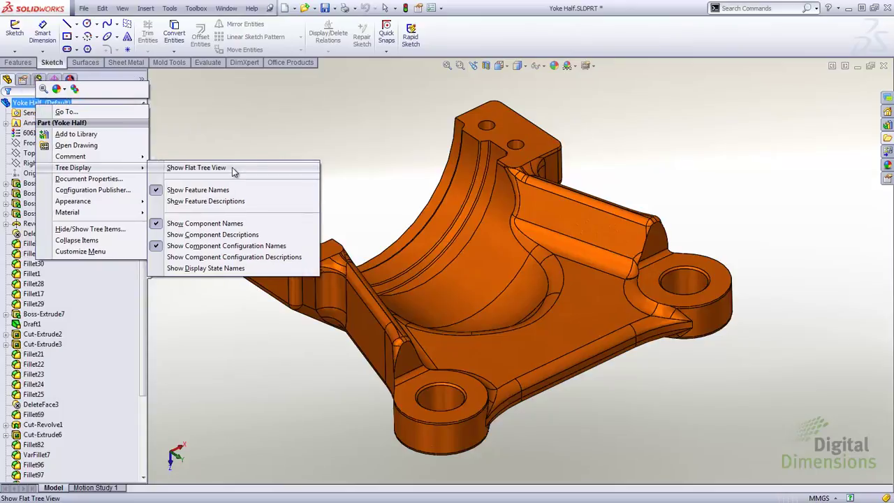
{"action": "left_click", "coordinate": [234, 169]}
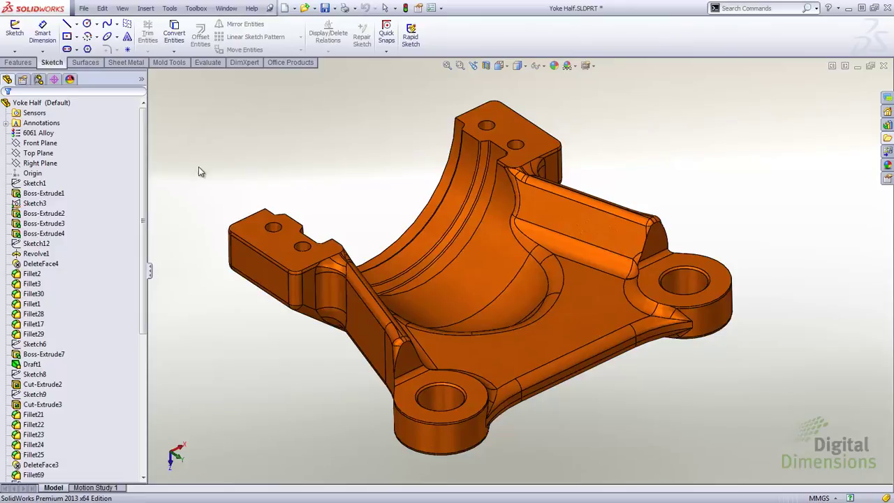
Roll the Yoke Half model back to just after Sketch1 and forward again to the end of the tree after Chamfer1.
{"action": "left_click_drag", "start_coordinate": [144, 195], "coordinate": [151, 346]}
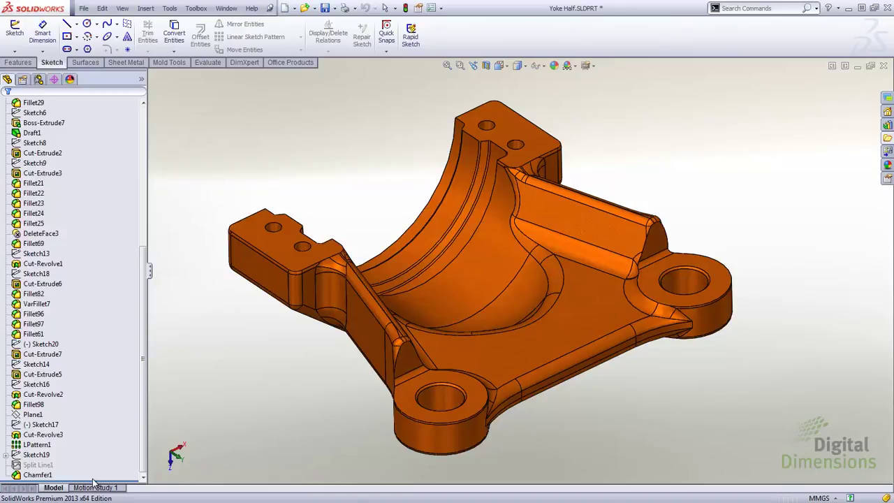
{"action": "key", "text": "Escape"}
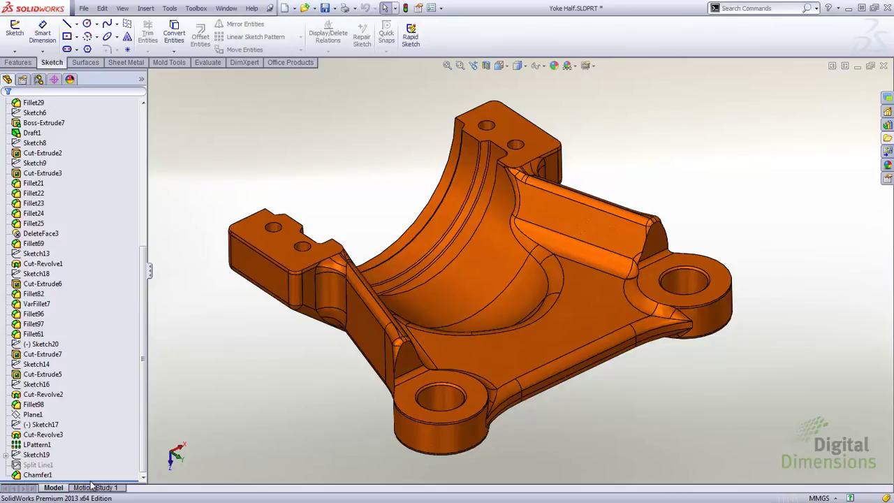
{"action": "mouse_move", "coordinate": [93, 480]}
{"action": "left_mouse_down"}
{"action": "mouse_move", "coordinate": [106, 327]}
{"action": "mouse_move", "coordinate": [100, 151]}
{"action": "mouse_move", "coordinate": [75, 156]}
{"action": "mouse_move", "coordinate": [63, 189]}
{"action": "left_mouse_up"}
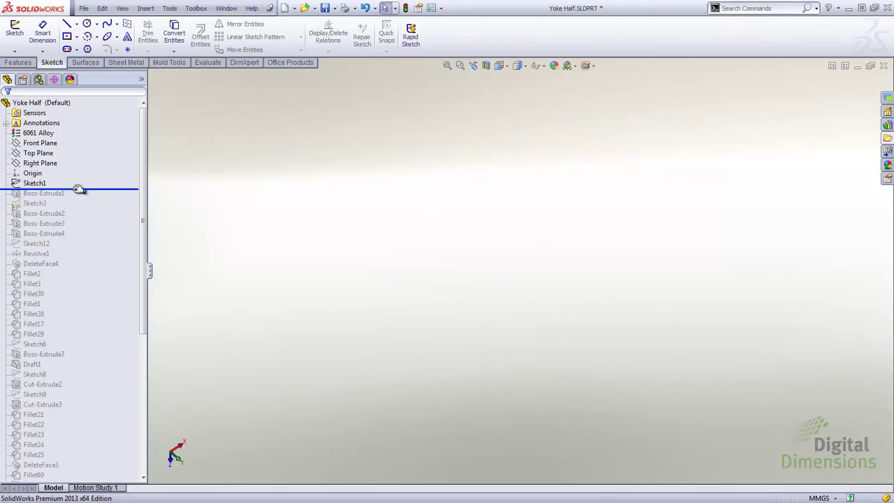
{"action": "mouse_move", "coordinate": [78, 189]}
{"action": "left_mouse_down"}
{"action": "mouse_move", "coordinate": [74, 231]}
{"action": "mouse_move", "coordinate": [93, 249]}
{"action": "mouse_move", "coordinate": [80, 399]}
{"action": "mouse_move", "coordinate": [92, 479]}
{"action": "left_mouse_up"}
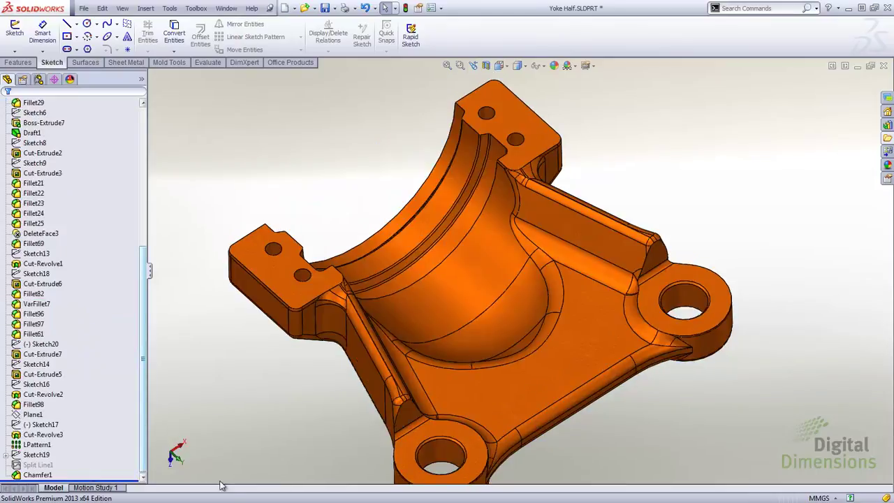